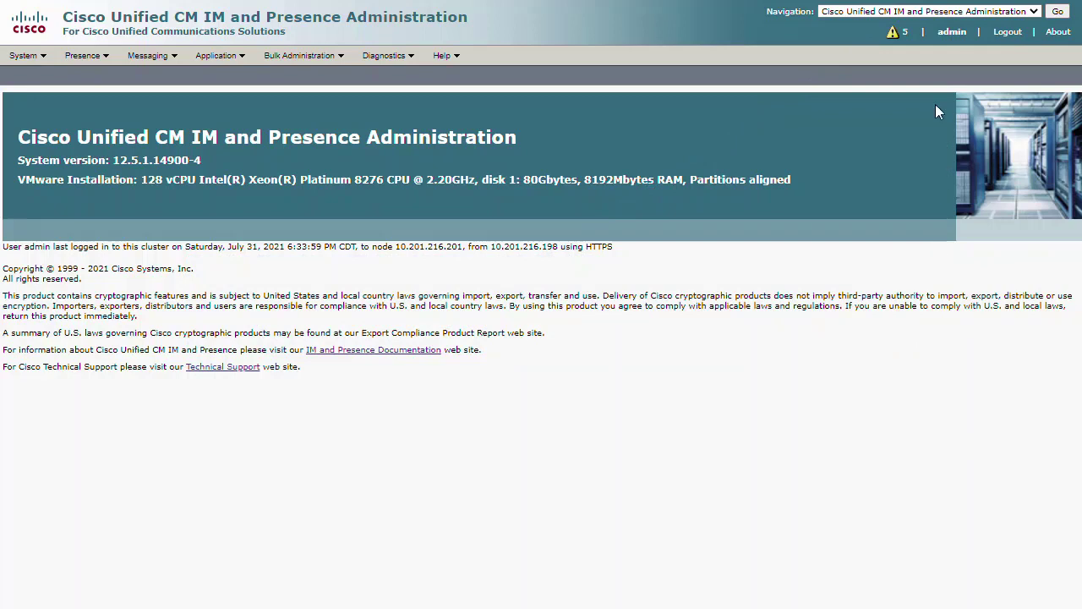
- List all 8 system notifications with no filter, sorted by Created date oldest first
left_click(903, 35)
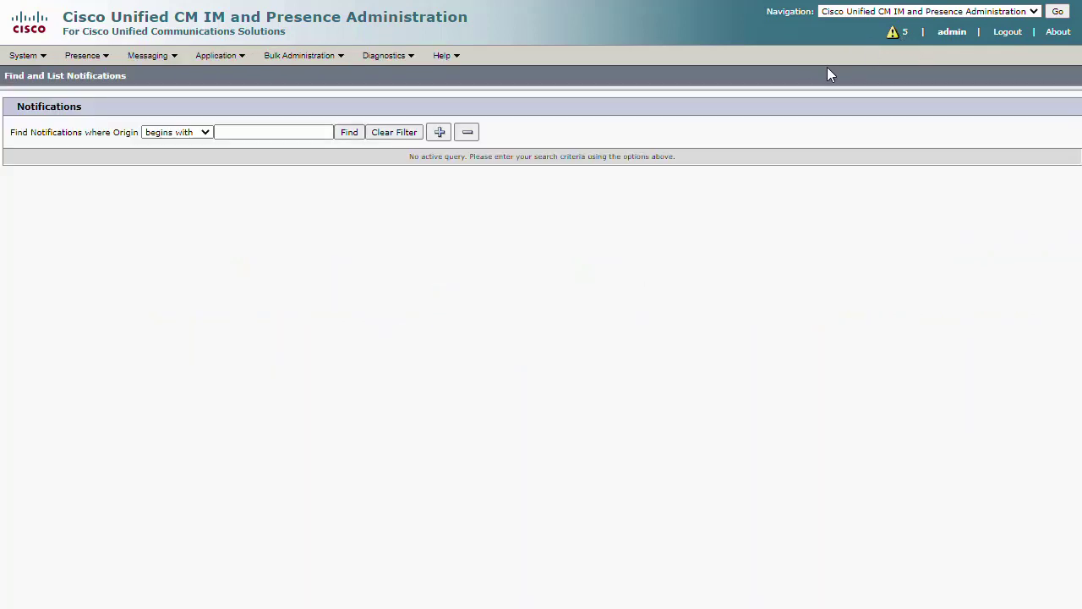
left_click(352, 133)
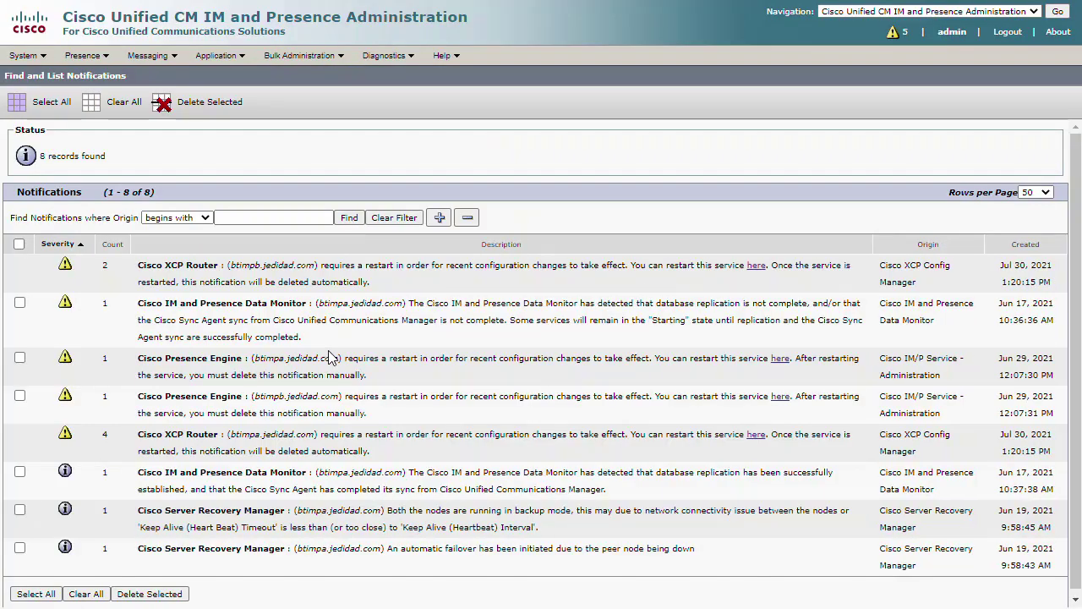
left_click(1032, 245)
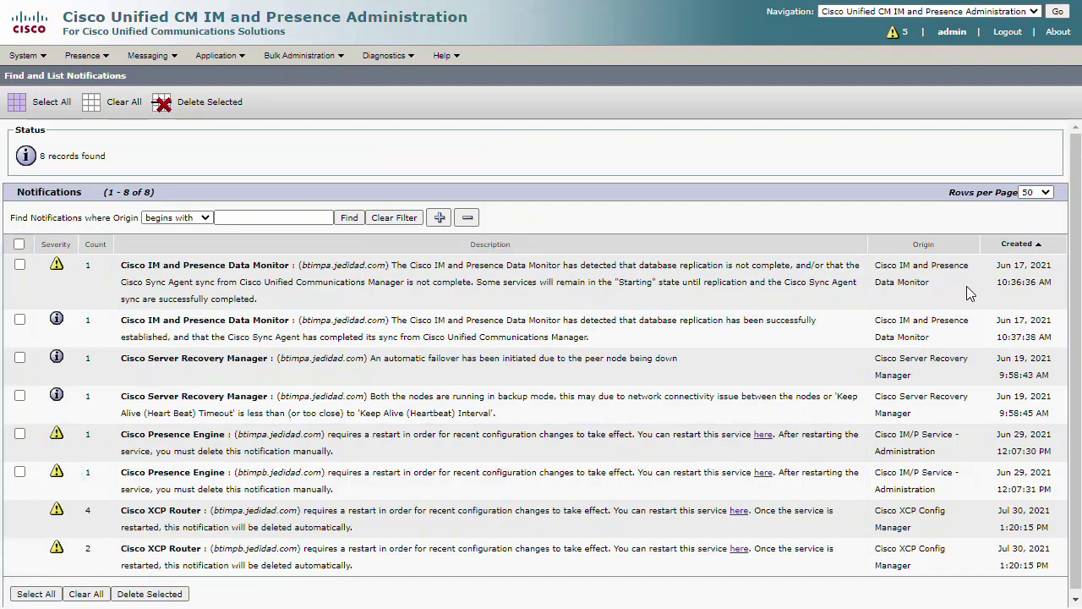
- Open the Presence Topology page and inspect each node in the cluster
left_click(26, 58)
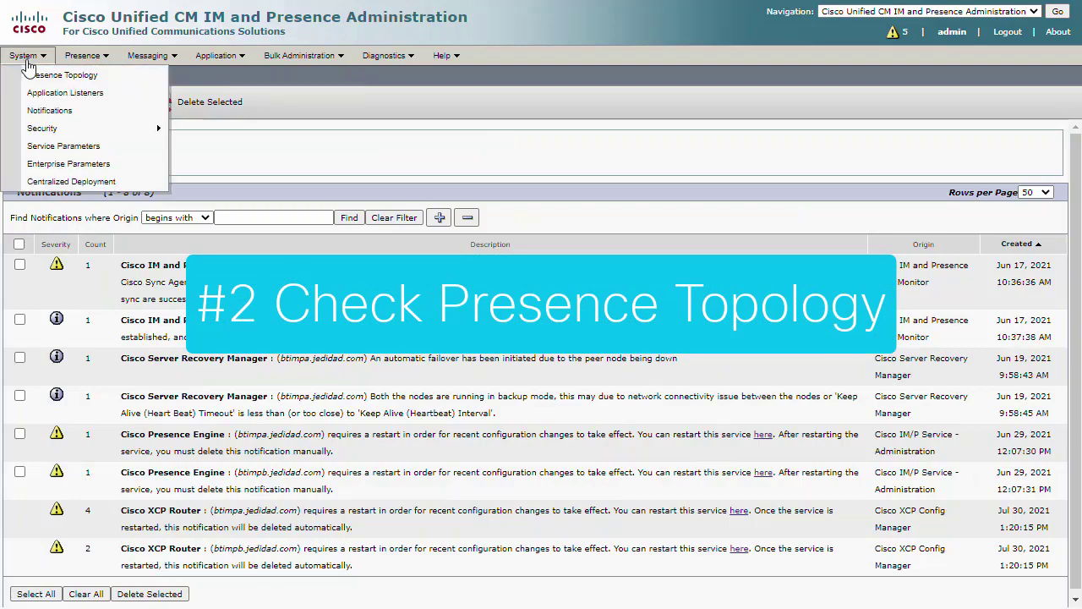
left_click(34, 76)
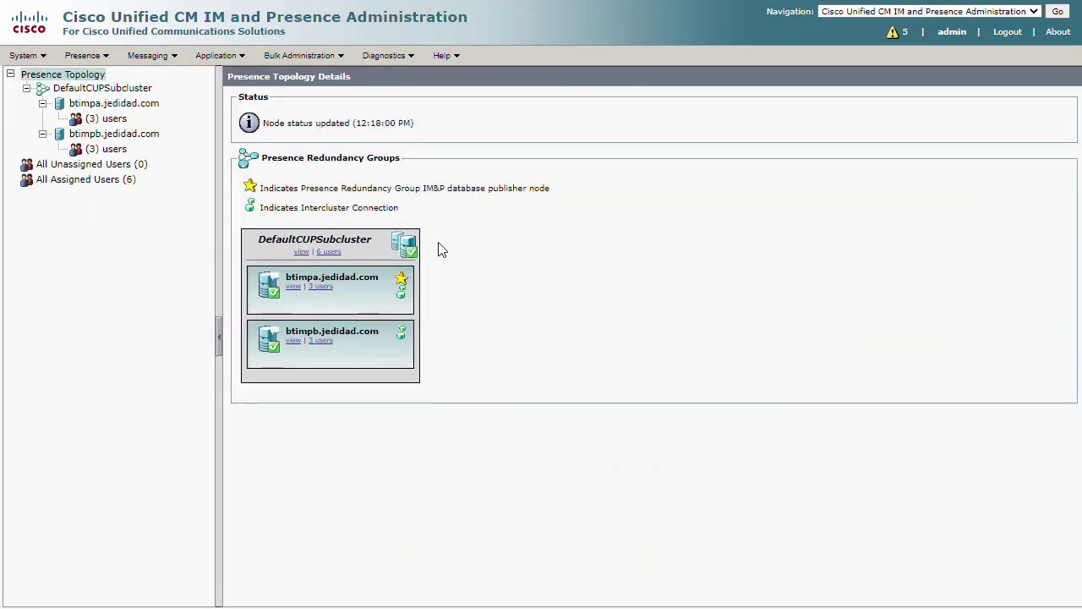
mouse_move(280, 290)
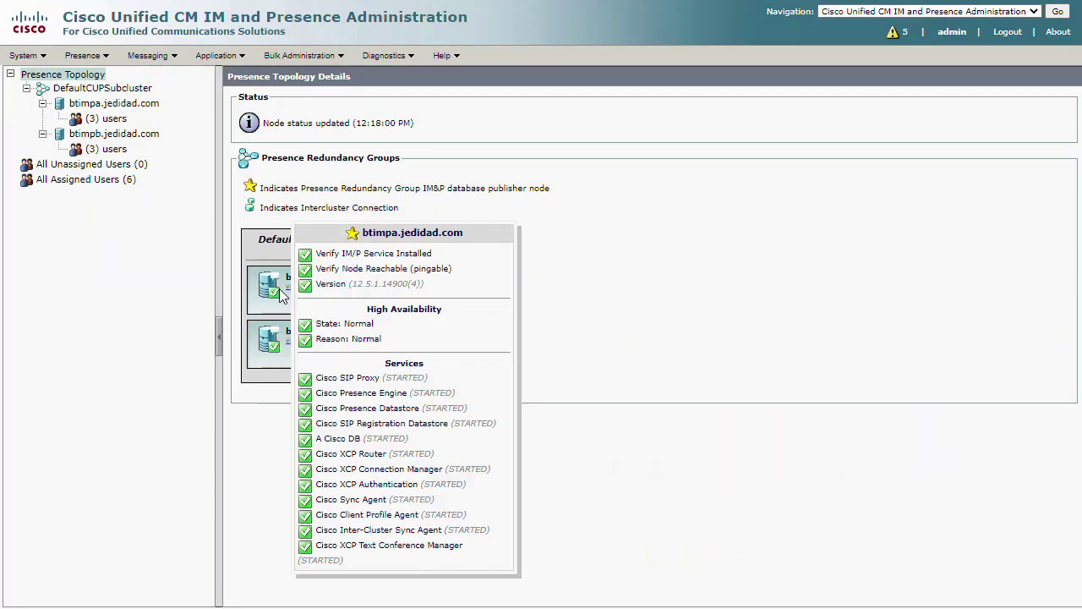
mouse_move(272, 349)
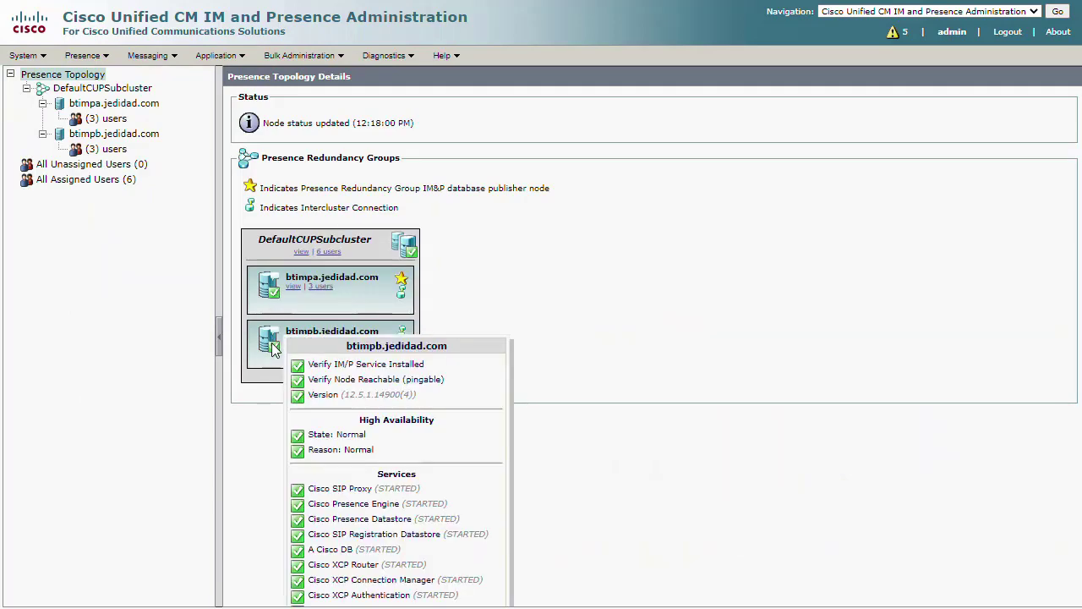
- View node details for btimpa.jedidad.com, then btimpb.jedidad.com's service statuses
left_click(140, 104)
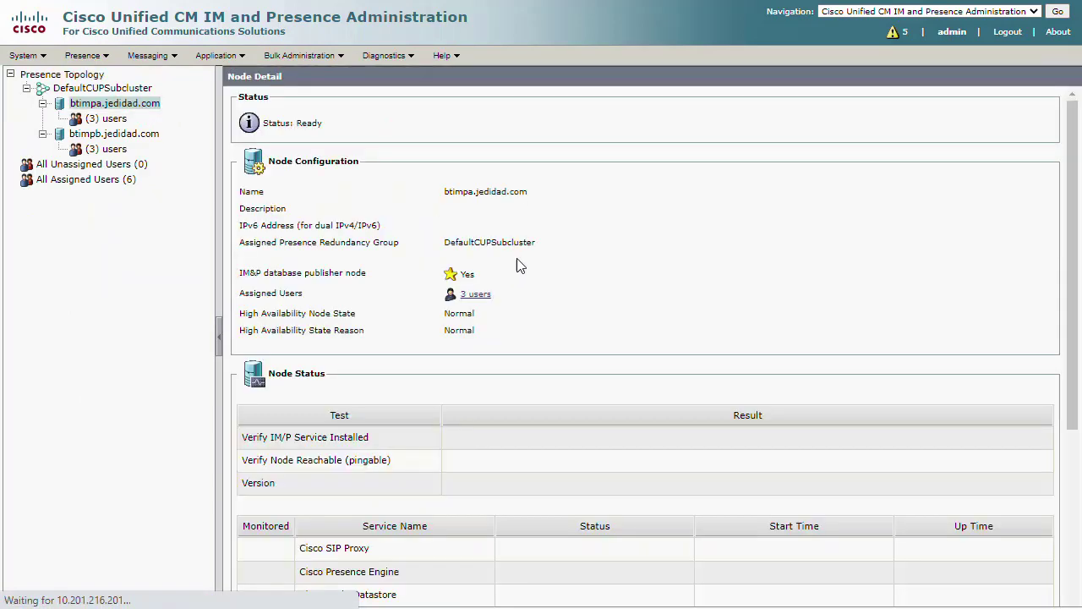
scroll(685, 304, "down", 4)
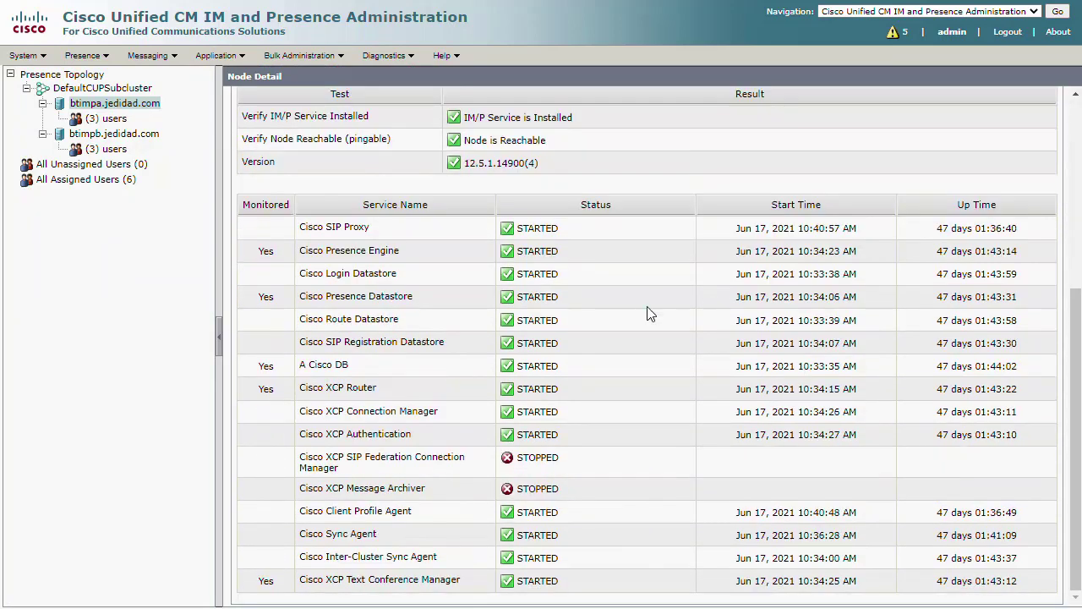
left_click(142, 137)
scroll(787, 329, "down", 3)
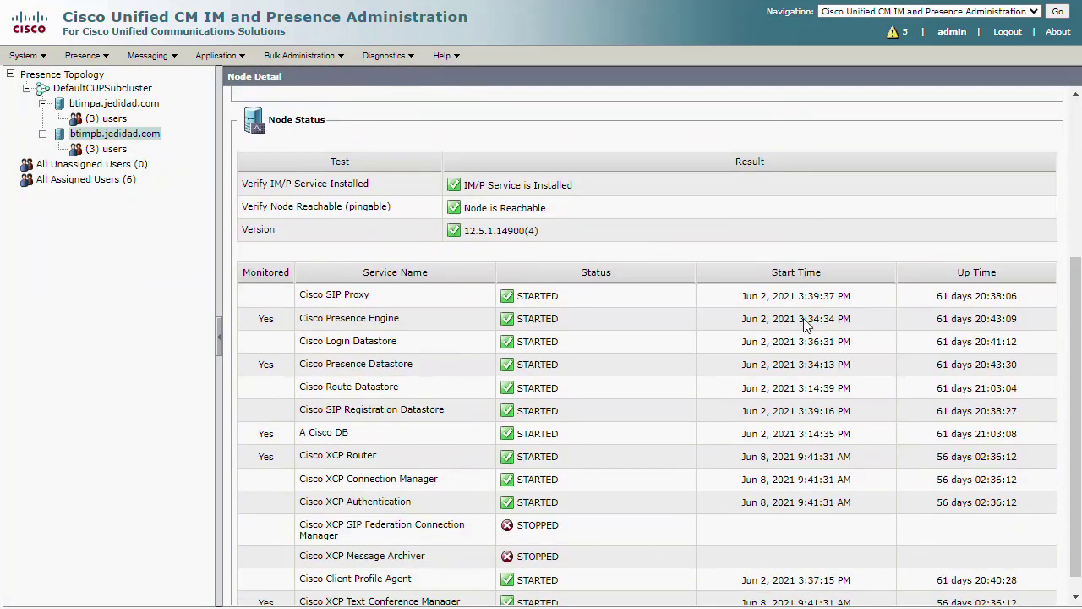
scroll(805, 325, "down", 1)
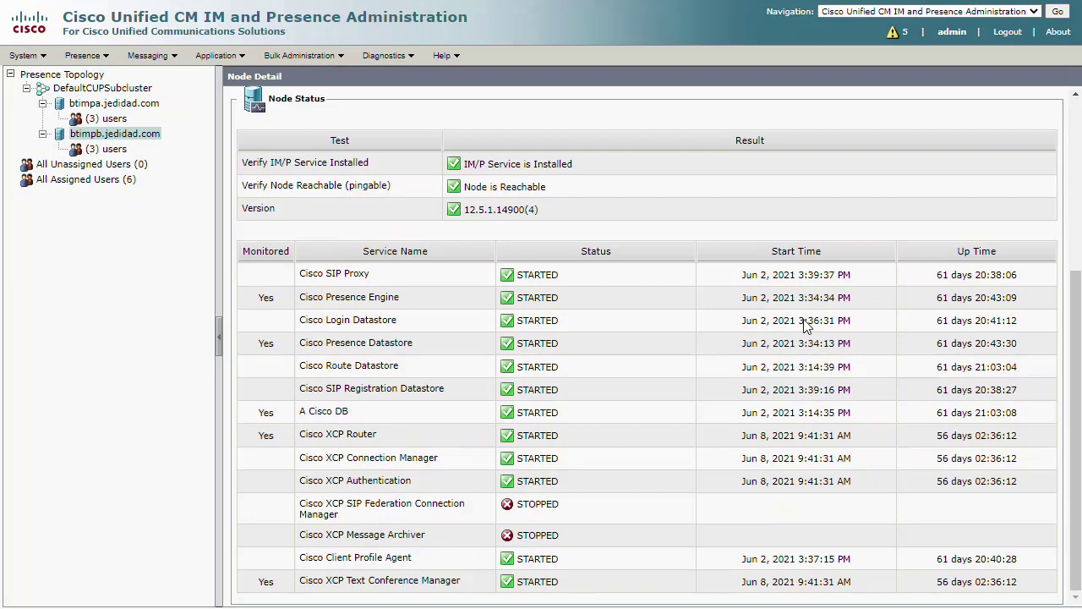
- Run the System Troubleshooter and review the SIP Publish failure and Microsoft RCC/Exchange warnings
left_click(389, 56)
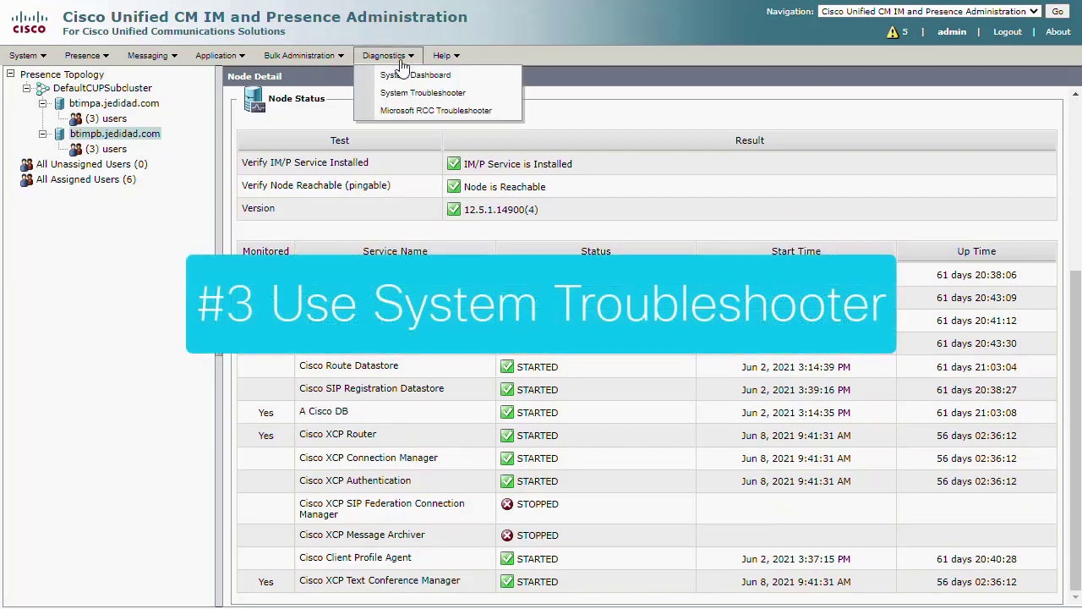
left_click(399, 94)
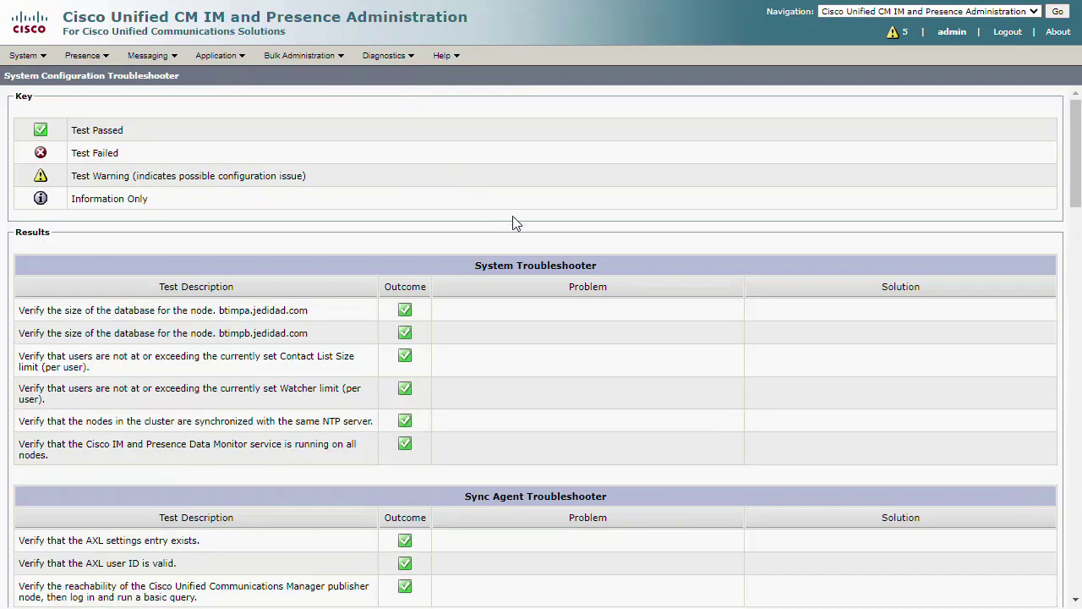
scroll(524, 224, "down", 4)
scroll(630, 283, "down", 3)
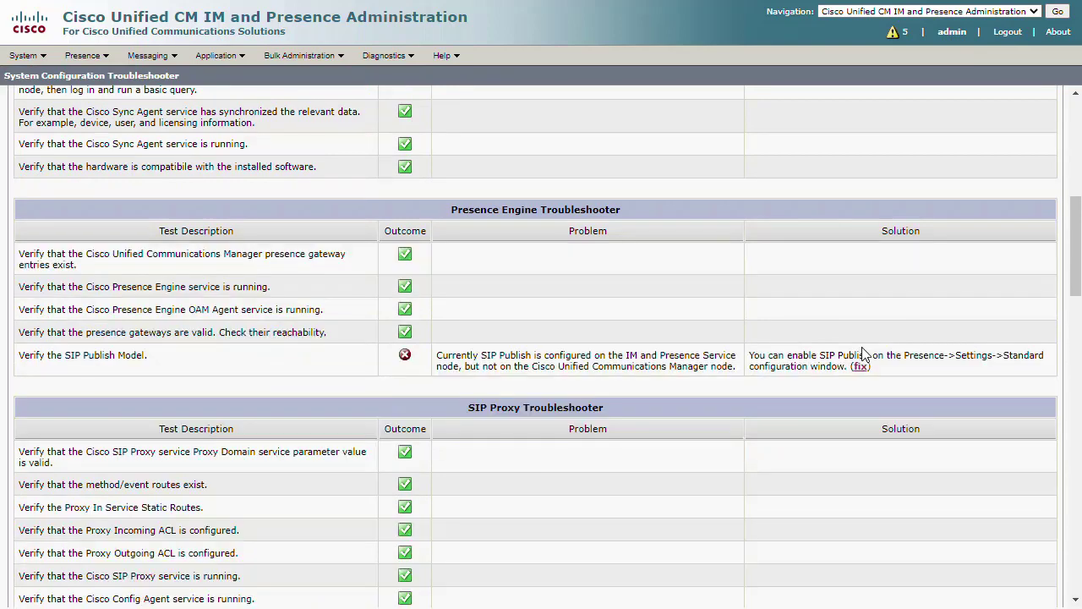
scroll(860, 348, "down", 2)
scroll(859, 355, "down", 3)
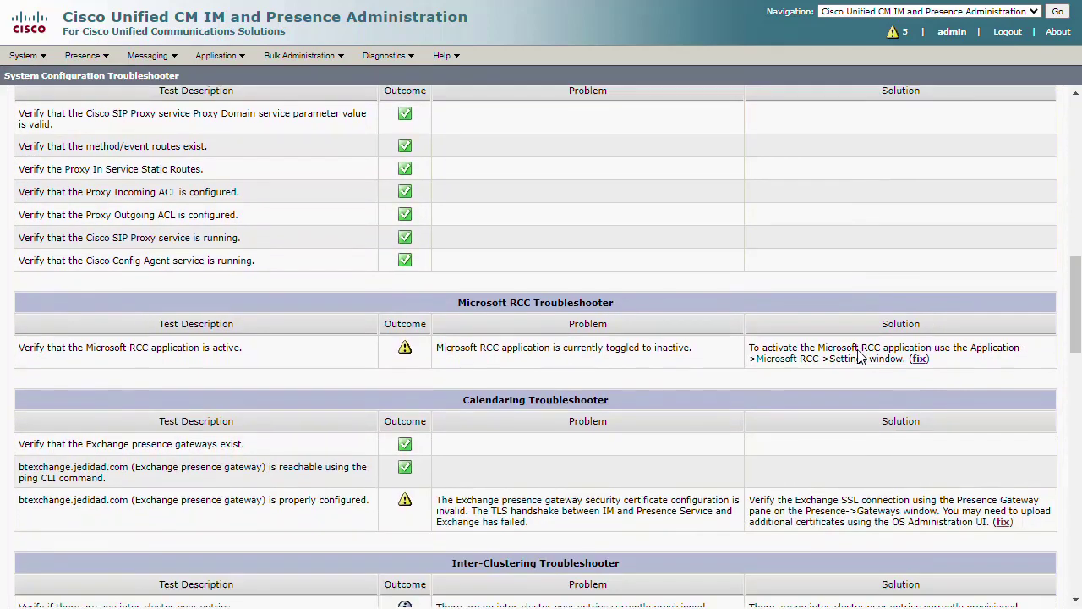
scroll(857, 356, "up", 2)
scroll(859, 356, "up", 2)
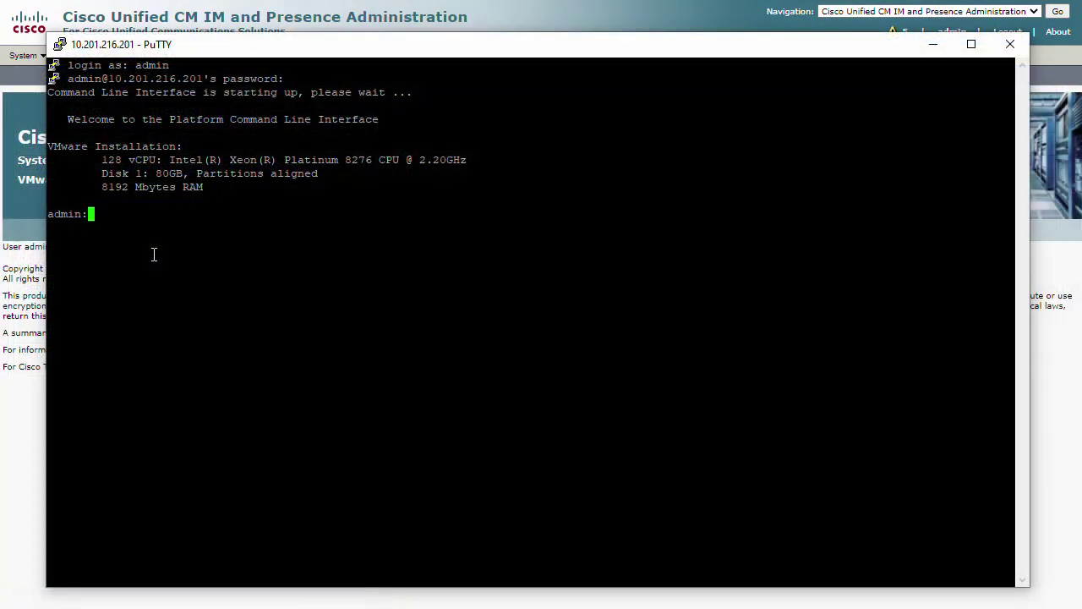
- Run 'show status' to display host btimpa's uptime, CPU, memory and disk usage
type("show stat")
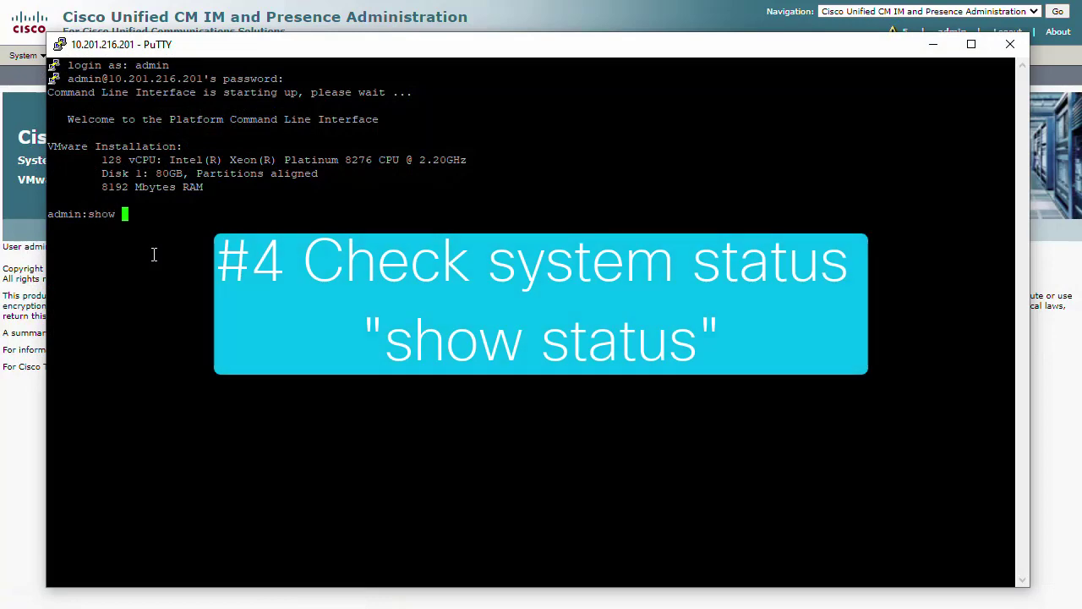
type("us")
key("Return")
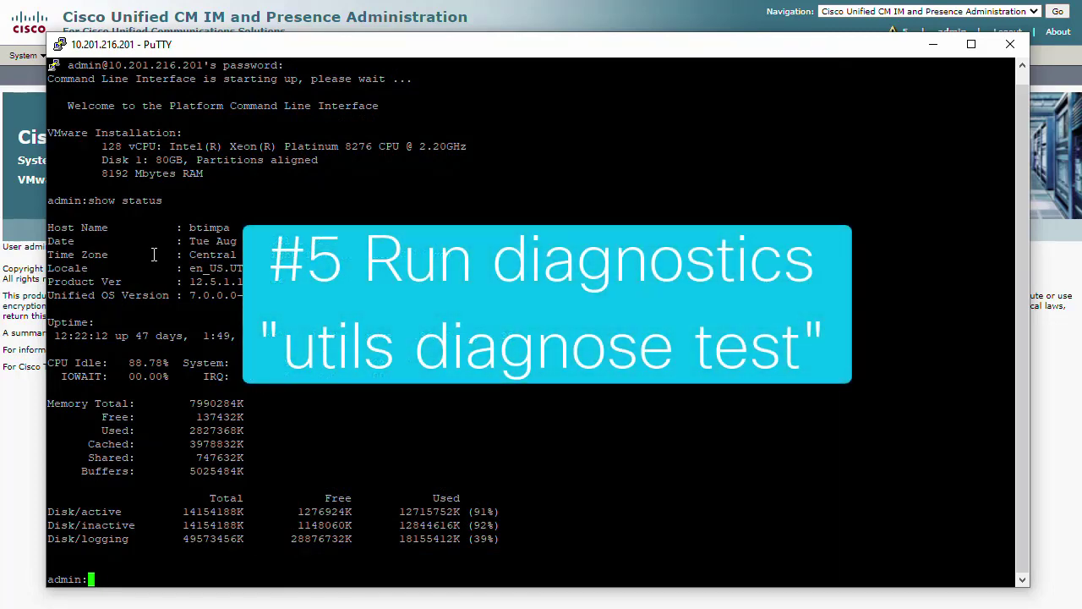
- Run 'utils diagnose test', with results logged to platform/log/diag1.log
type("utils")
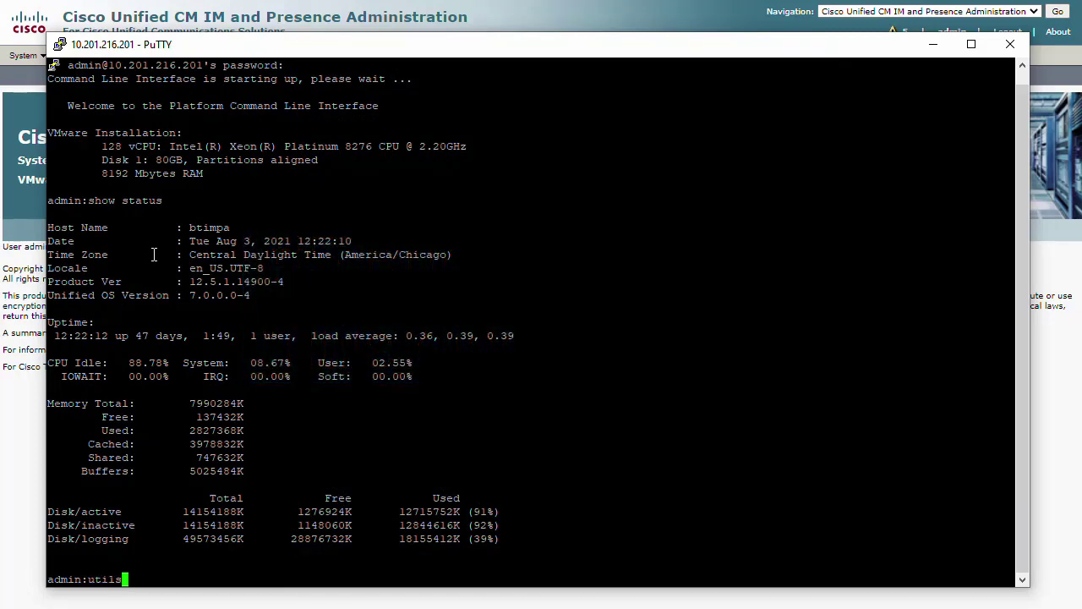
type(" diagnose test")
key("Return")
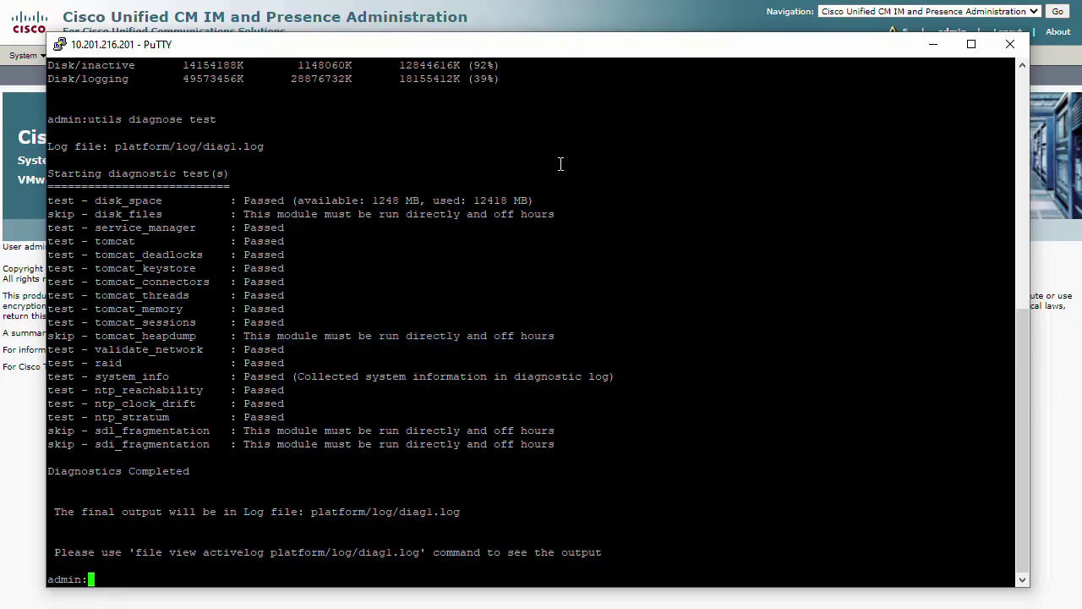
- Run 'utils dbreplication status' to check database replication
type("utils dbre")
key("Tab")
type("status")
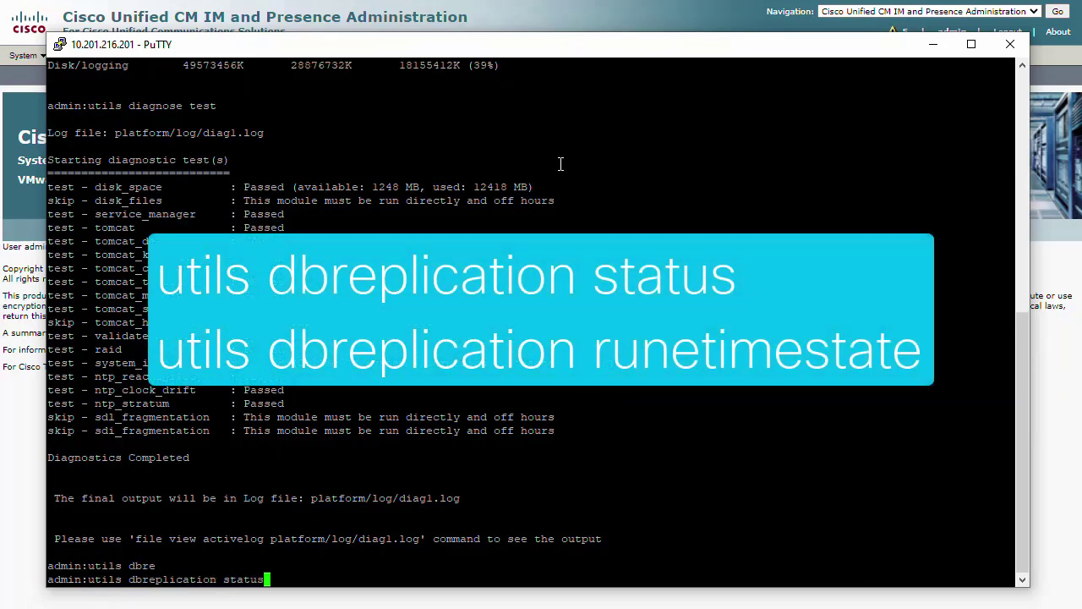
key("Return")
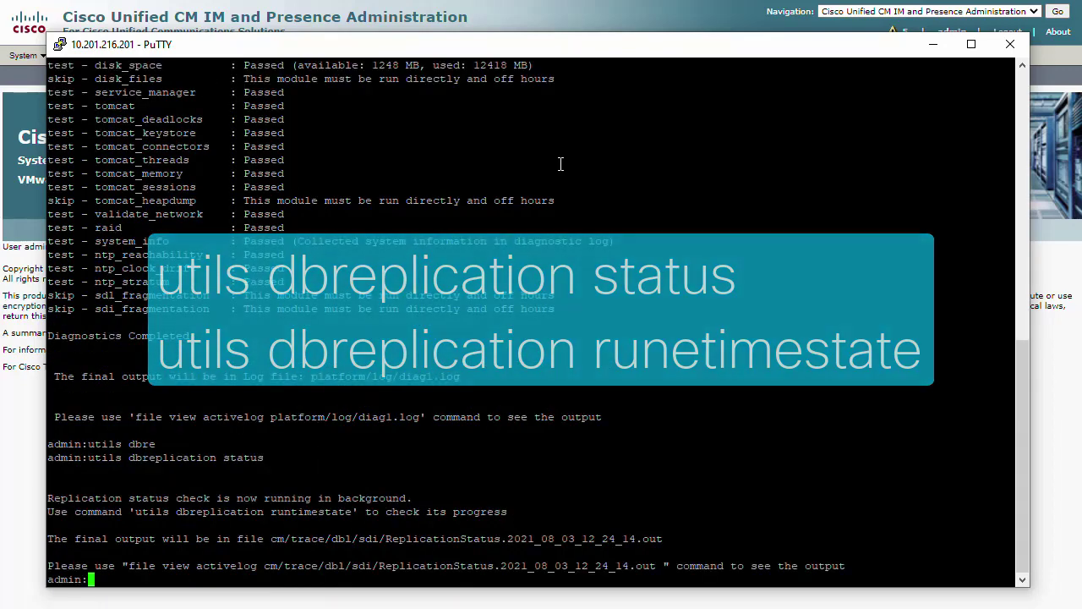
- Run 'utils dbreplication runtimestate', confirming 321 of 321 tables and both servers Setup Completed
type("utils dbre")
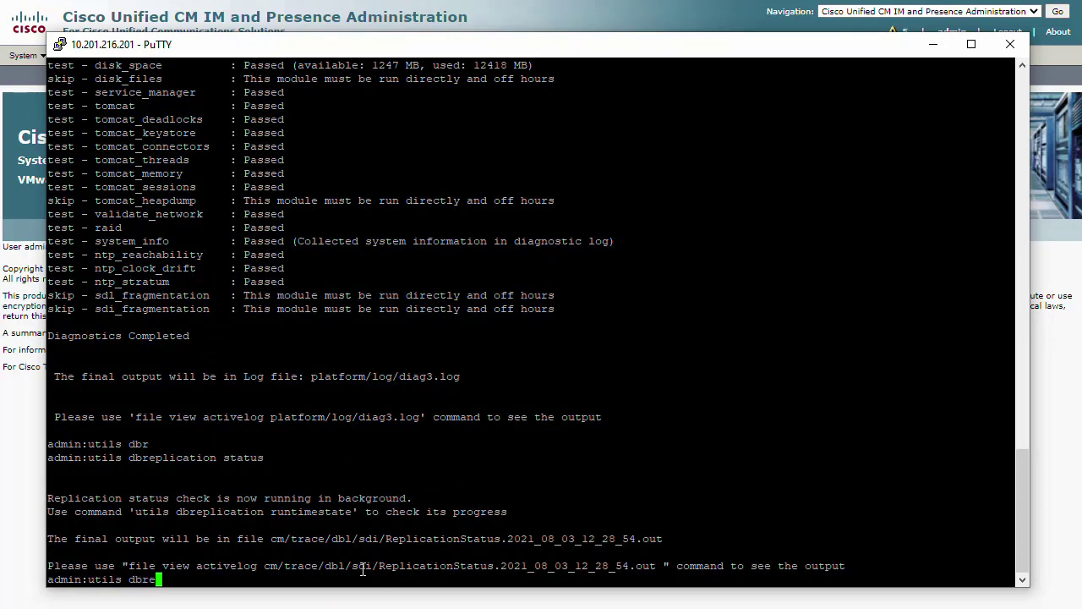
key("Tab")
type("ru")
key("Tab")
key("Return")
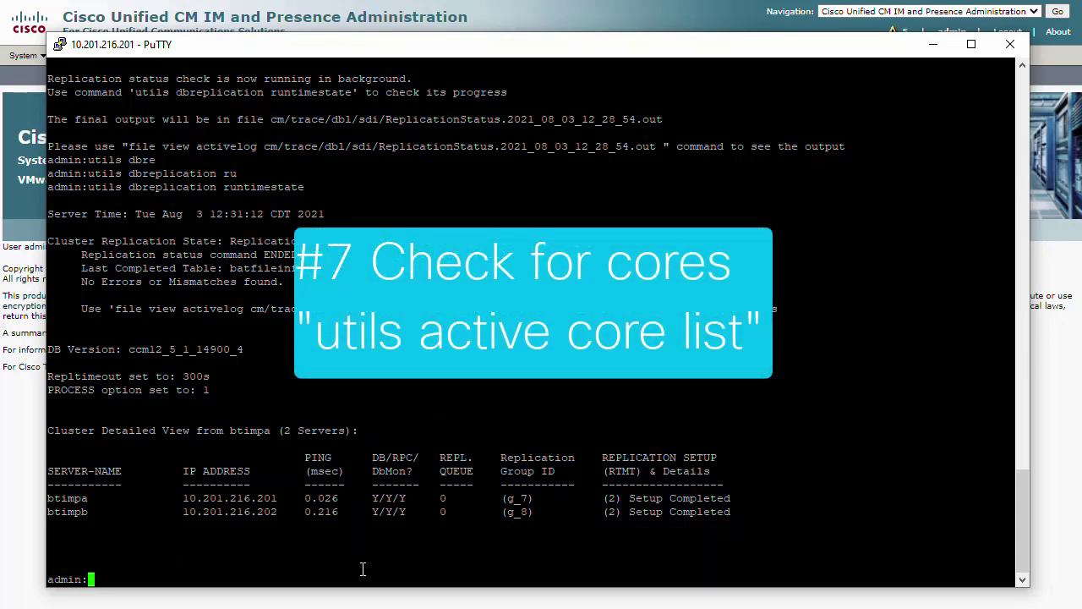
type("utils core ")
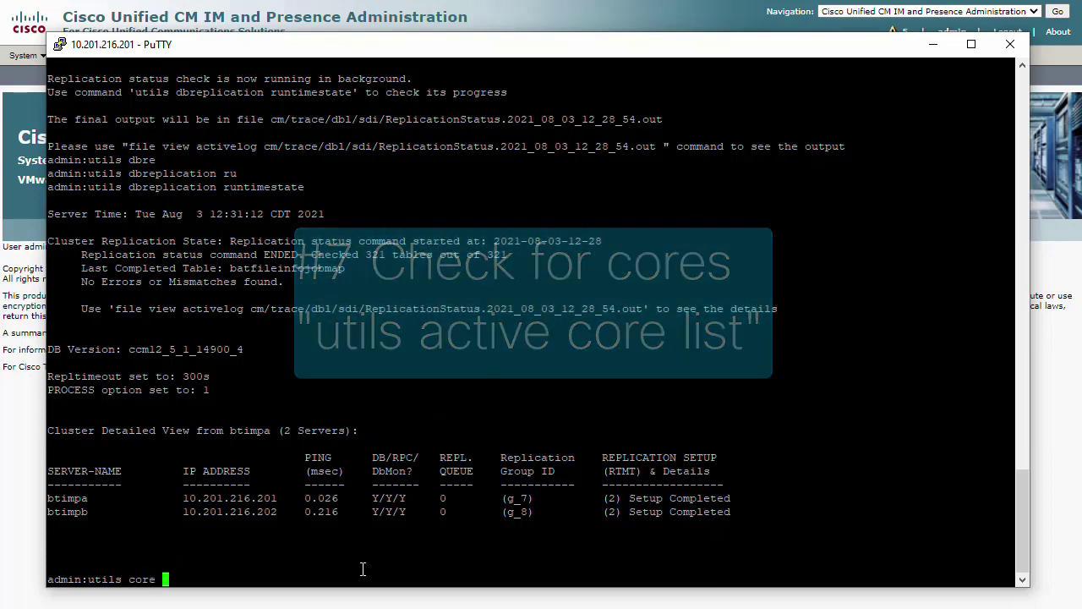
type("active list")
key("Return")
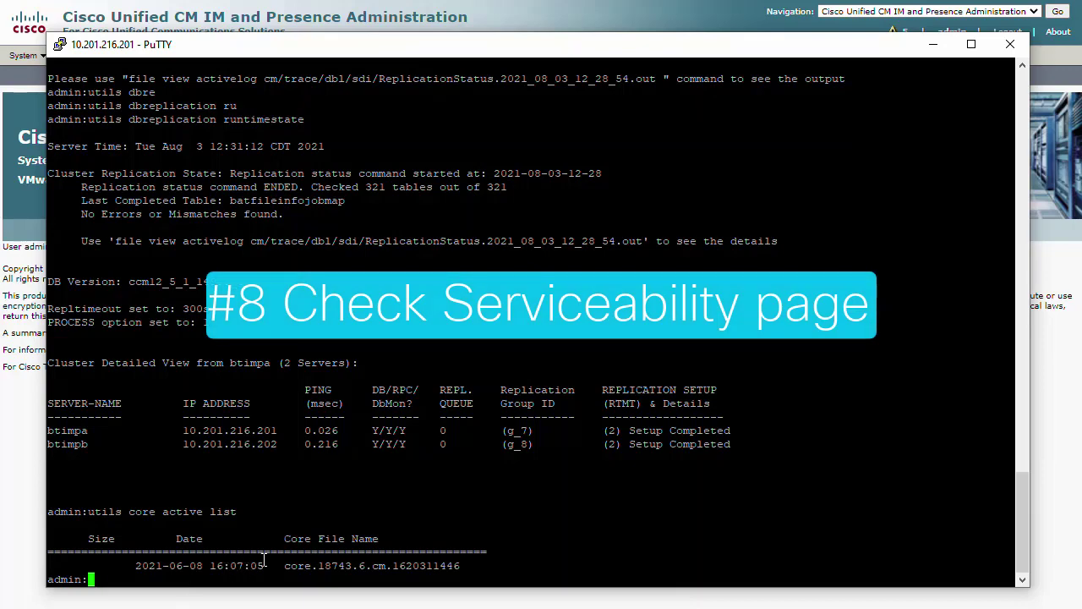
- Minimize PuTTY and switch to Cisco Unified IM and Presence Serviceability
left_click(933, 44)
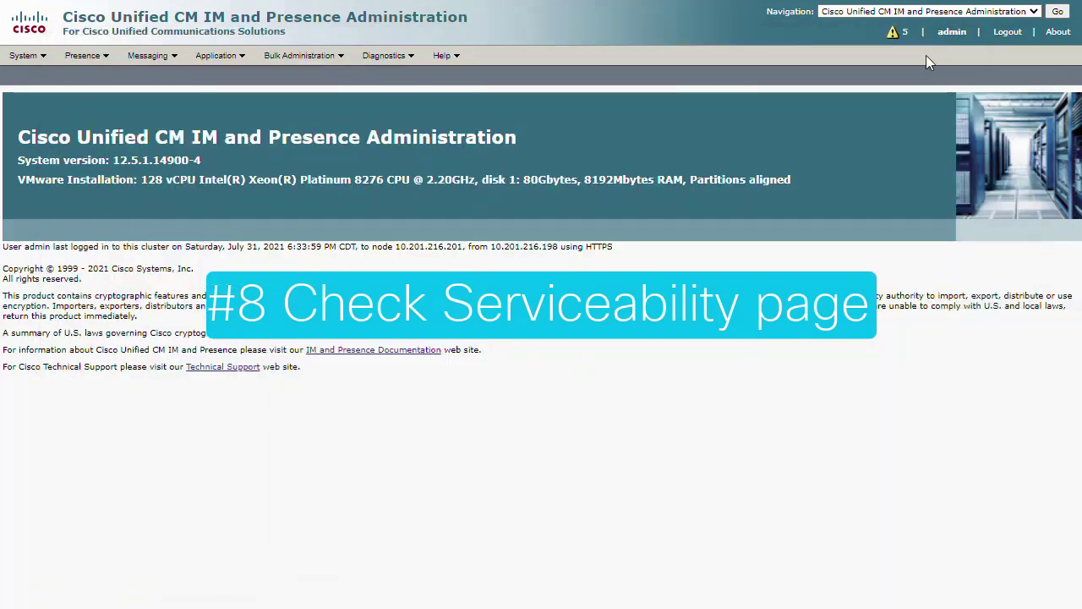
left_click(920, 12)
left_click(924, 26)
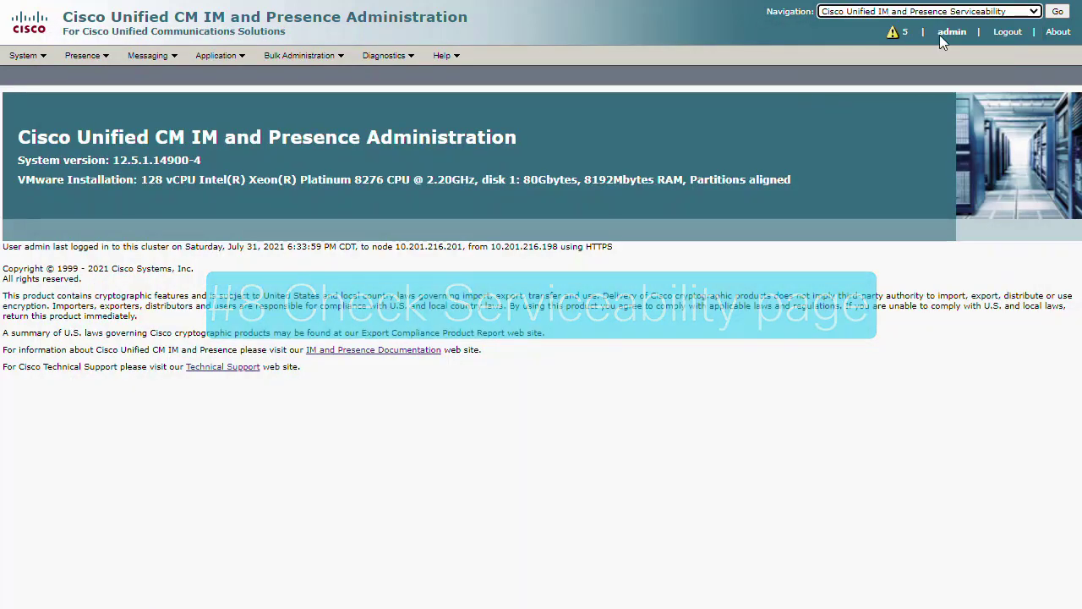
left_click(1057, 11)
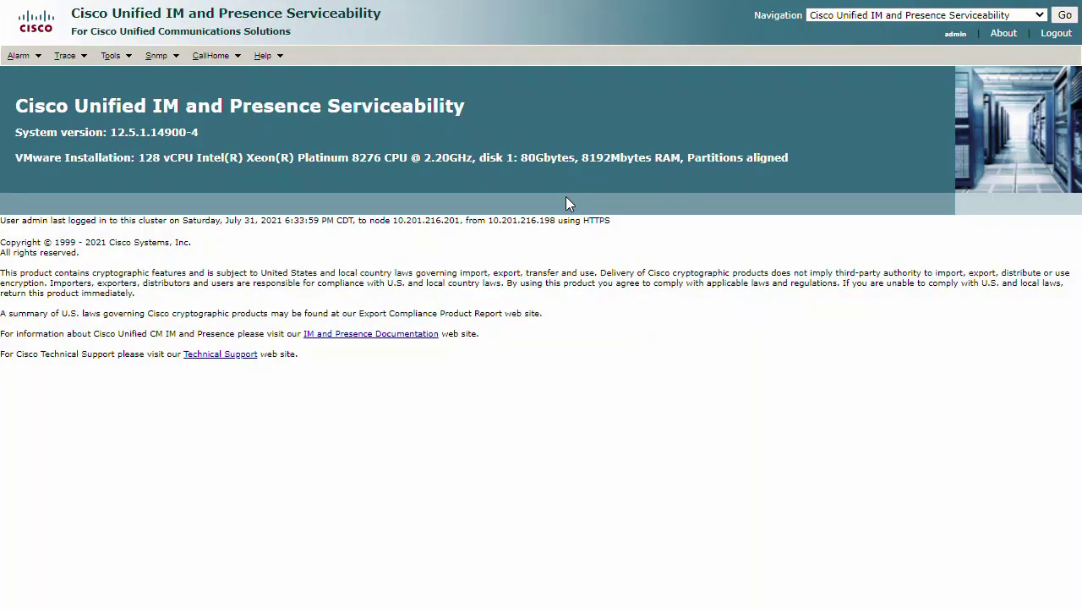
- Show Control Center - Feature Services for btimpa.jedidad.com and confirm services are running
mouse_move(111, 55)
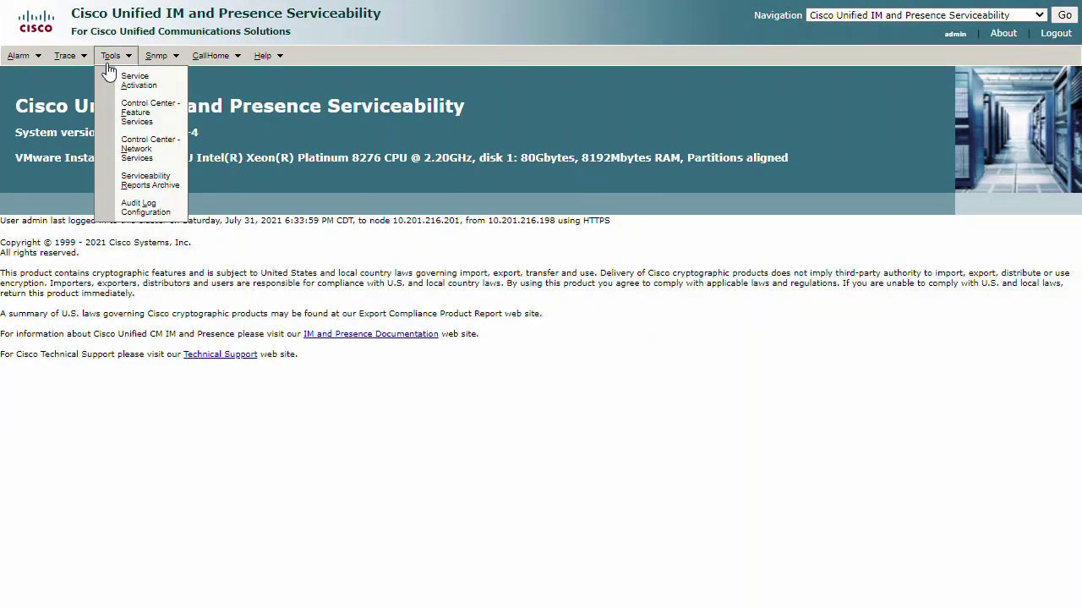
left_click(140, 108)
left_click(260, 159)
left_click(258, 178)
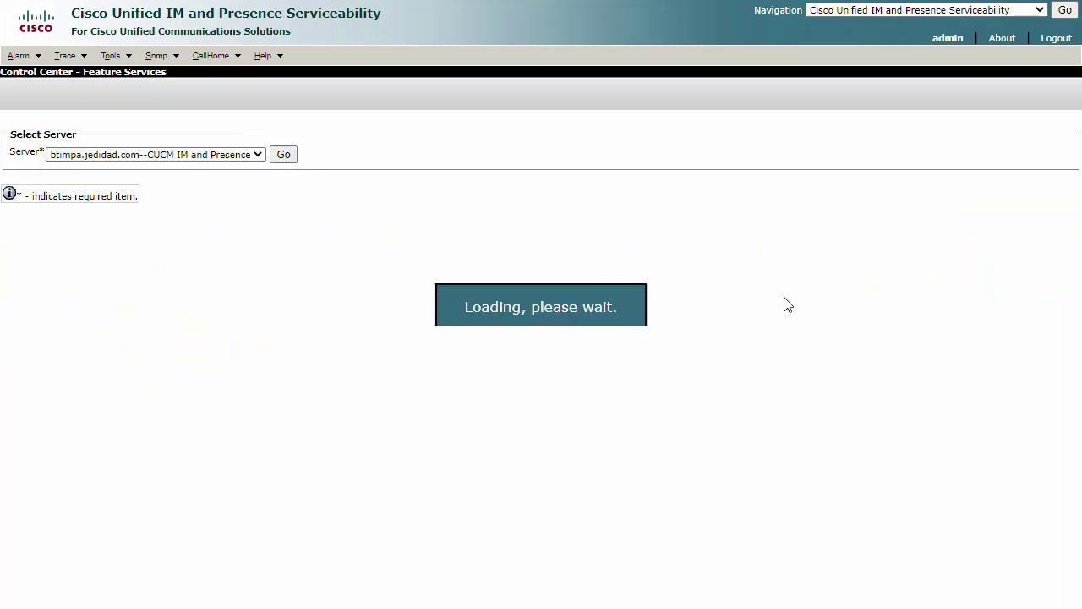
scroll(824, 309, "down", 2)
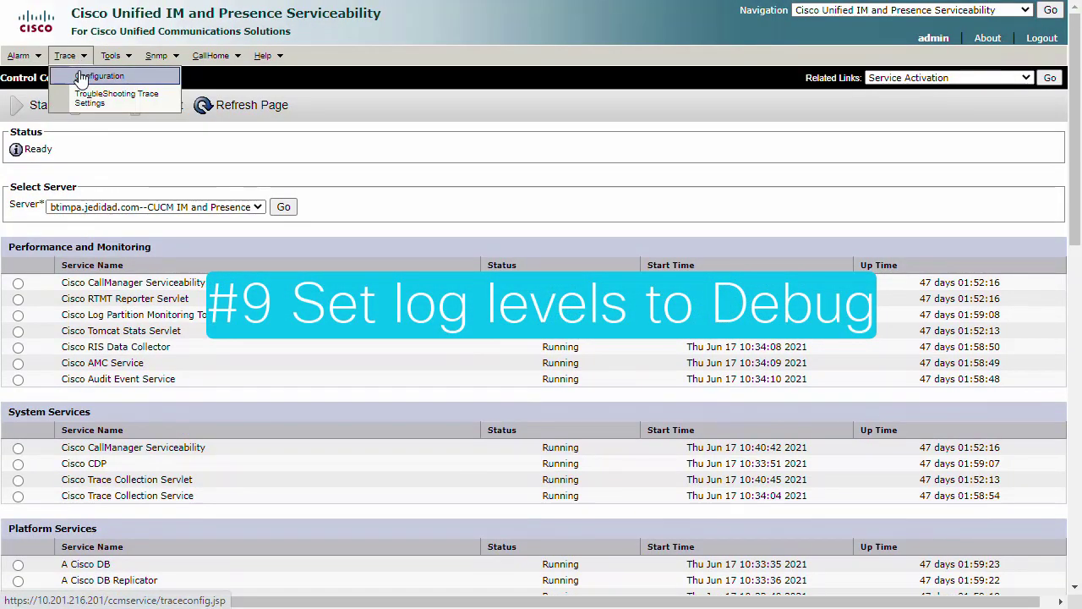
- Open Trace Configuration for server btimpa with the IM and Presence Services group
left_click(93, 76)
left_click(164, 141)
left_click(169, 178)
left_click(283, 141)
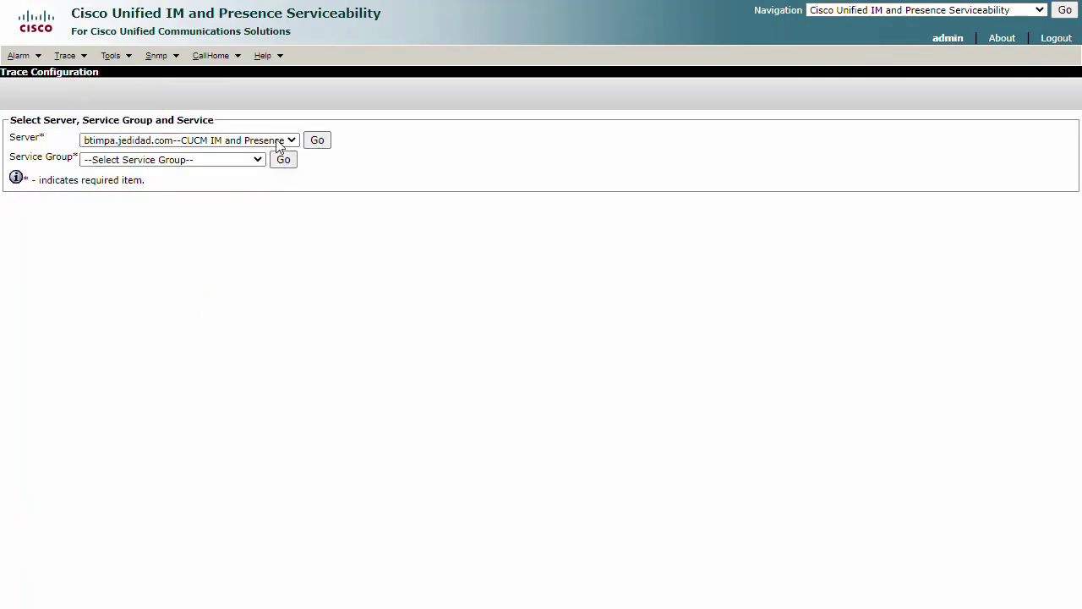
left_click(239, 160)
left_click(211, 256)
left_click(284, 160)
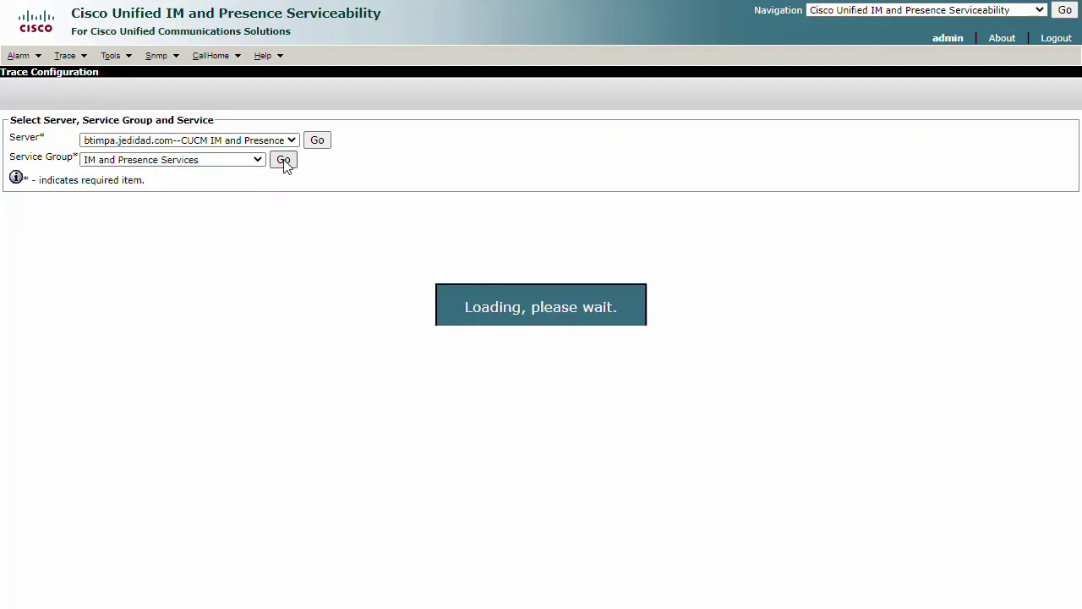
- Select Cisco XCP Connection Manager and set its Debug Trace Level to Debug
left_click(219, 179)
scroll(234, 303, "down", 2)
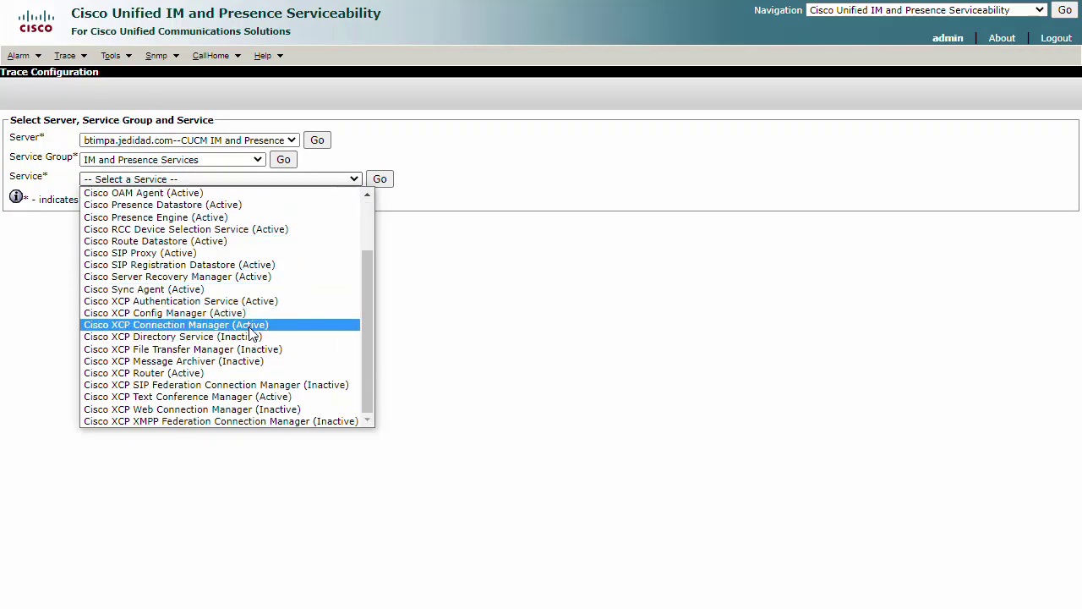
left_click(252, 325)
left_click(379, 180)
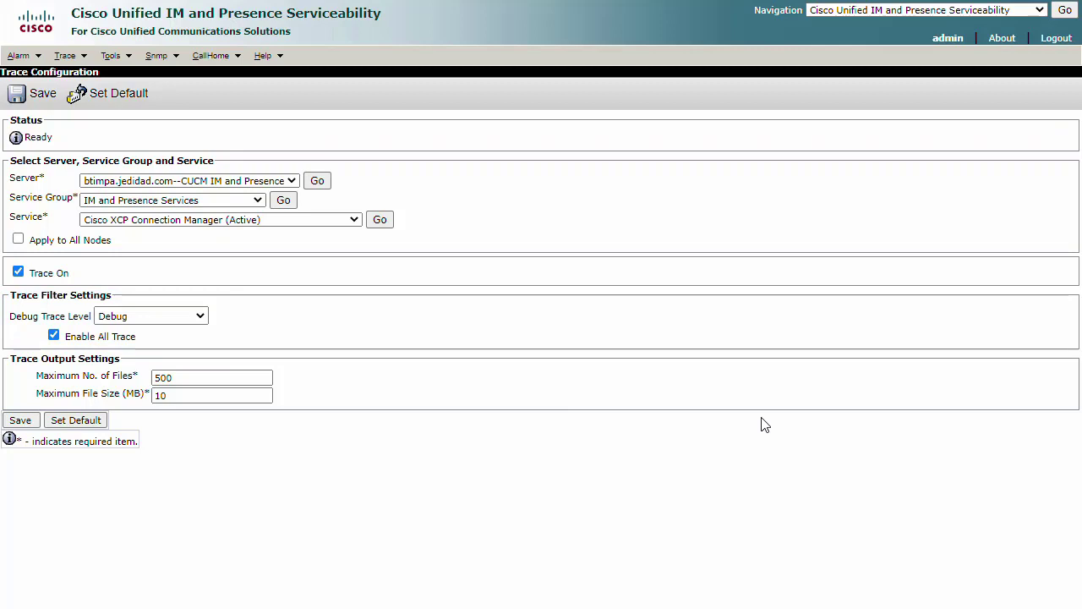
left_click(150, 315)
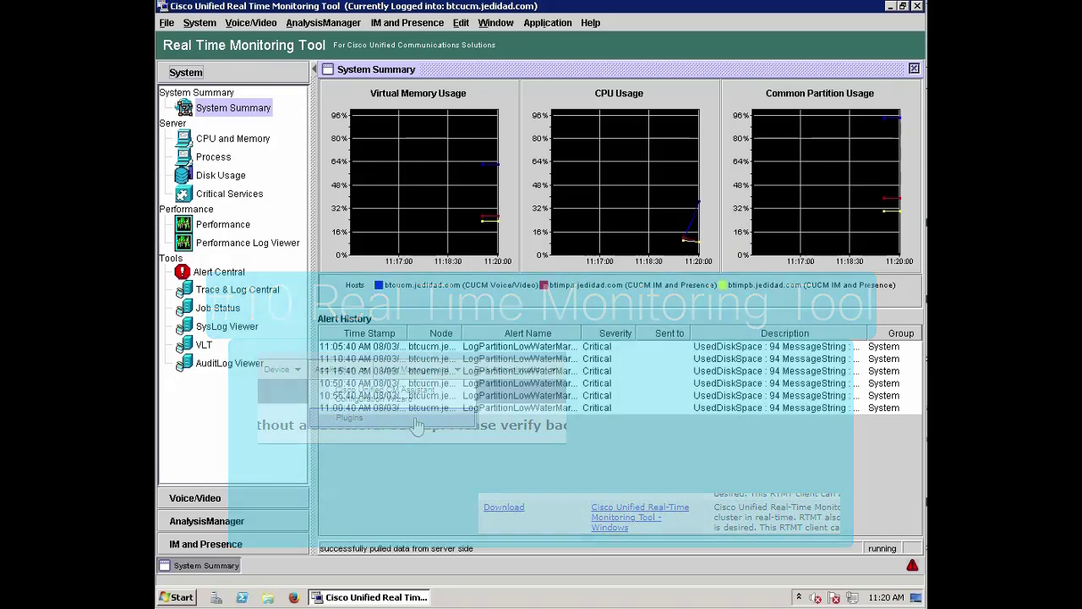
- Review IM and Presence alerts in Alert Central, including critical LogPartitionLowWaterMark history
left_click(216, 272)
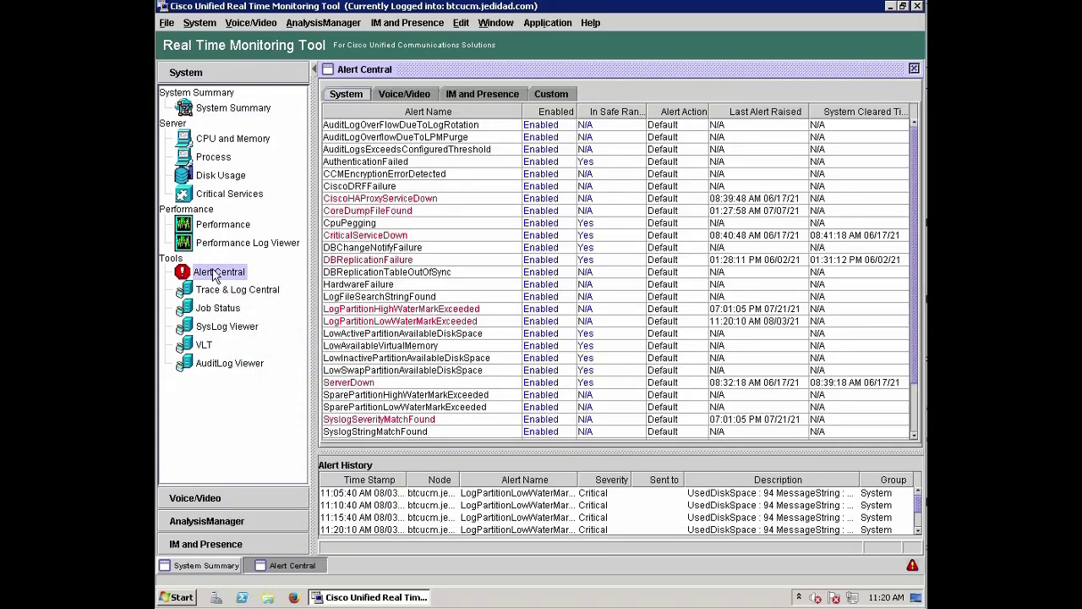
left_click(484, 95)
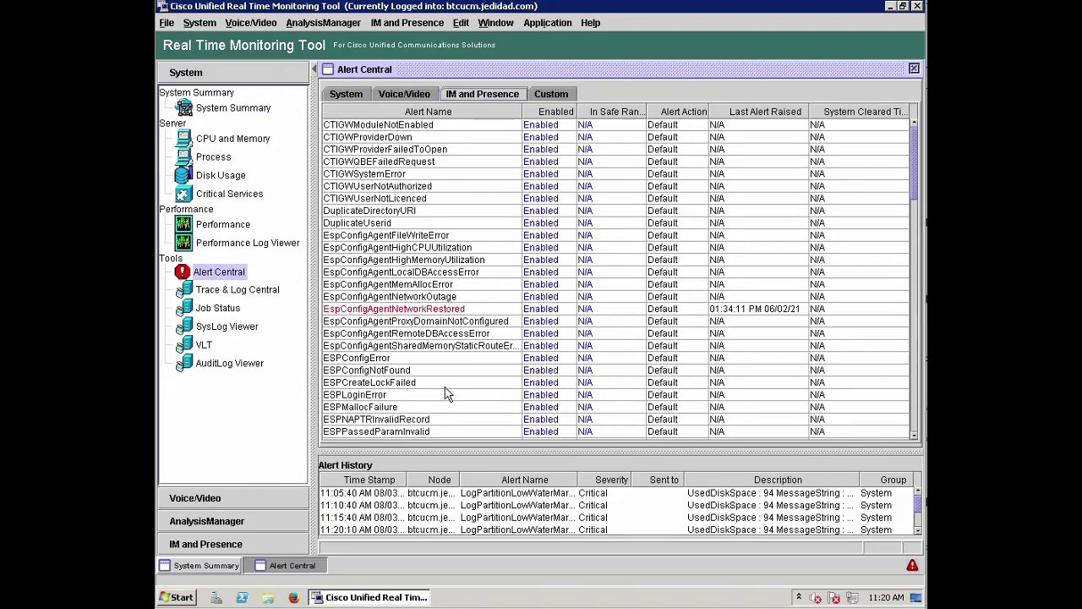
scroll(565, 373, "down", 3)
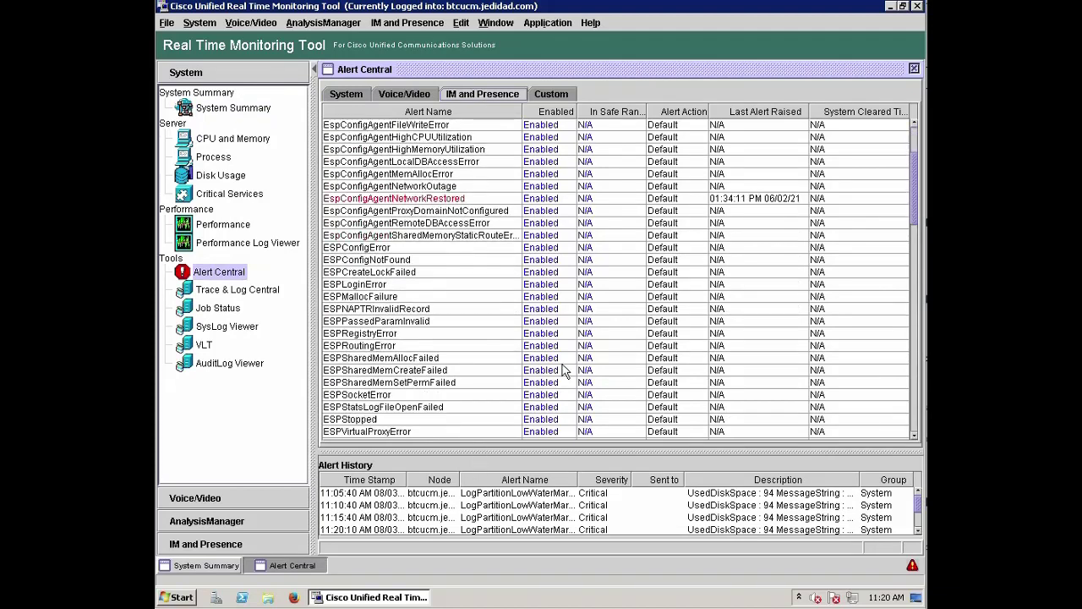
scroll(565, 373, "down", 15)
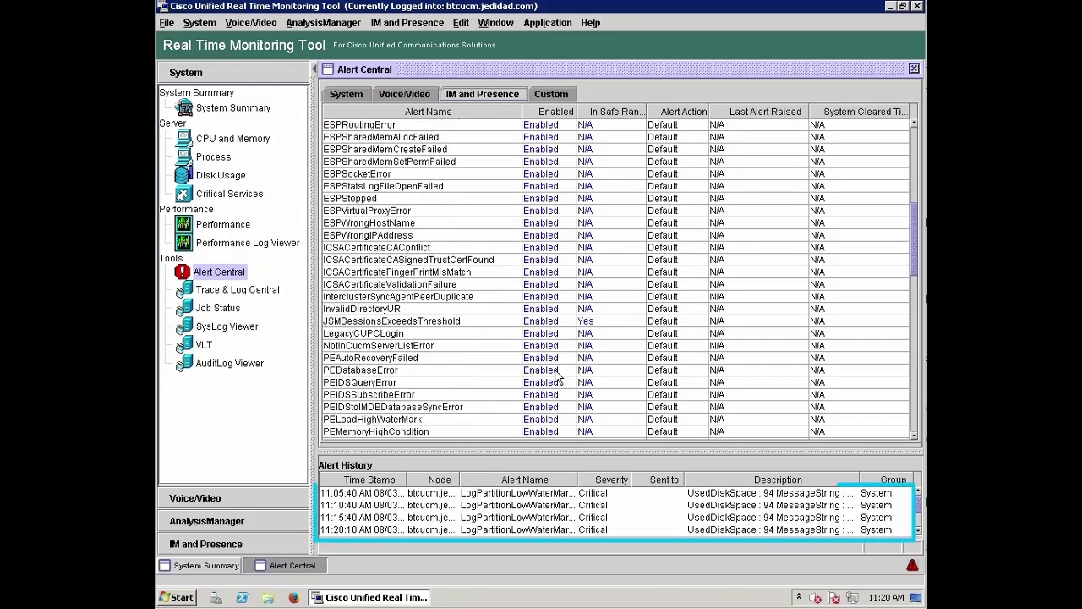
scroll(556, 378, "down", 5)
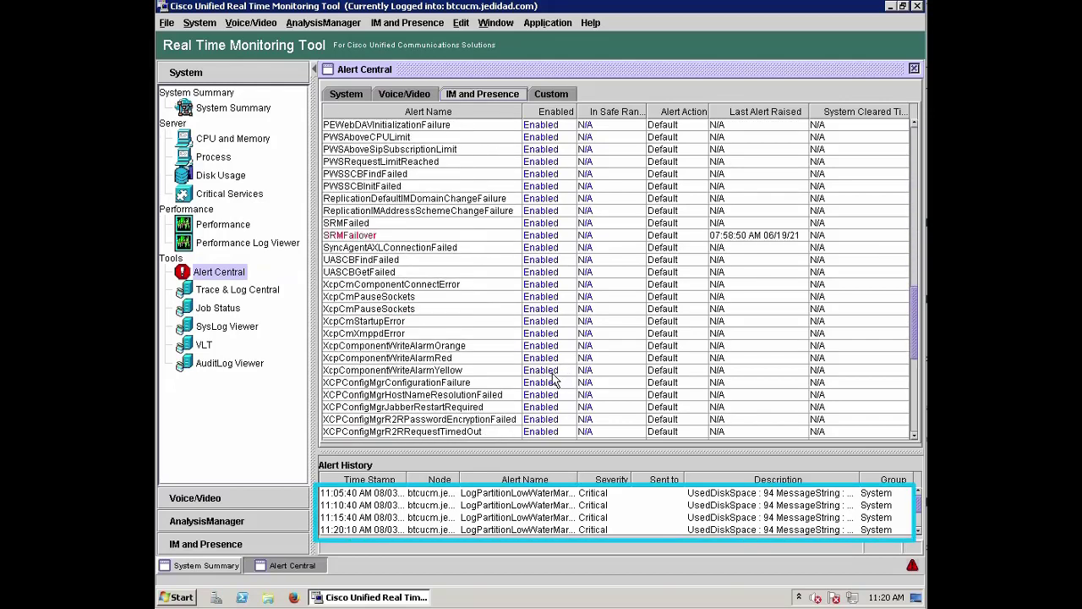
scroll(554, 380, "down", 8)
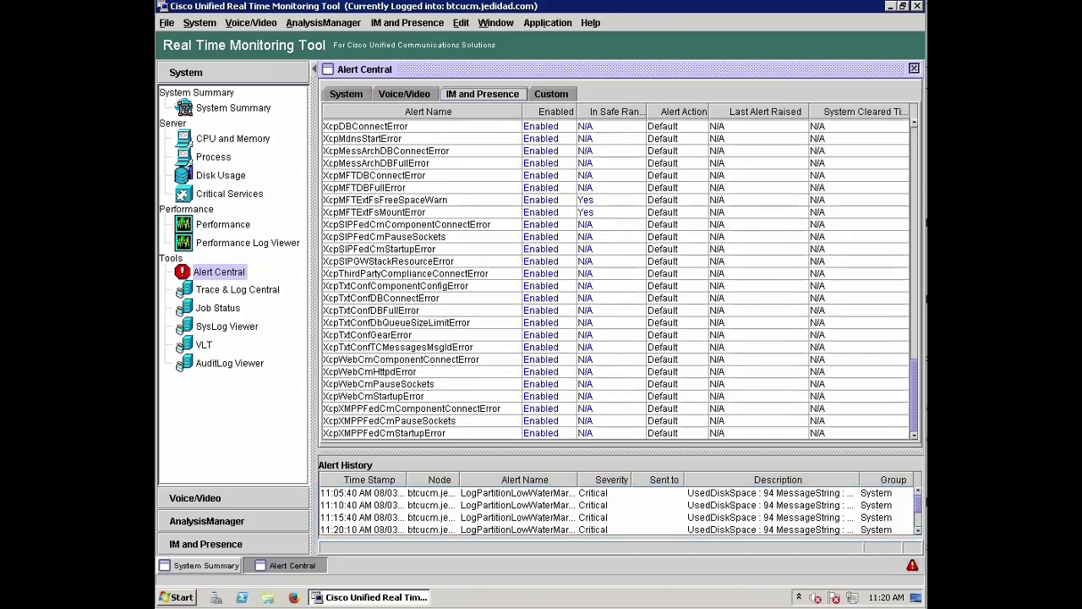
left_click(234, 294)
- Start a file collection with Event Viewer Application and System logs from all servers
left_click(377, 115)
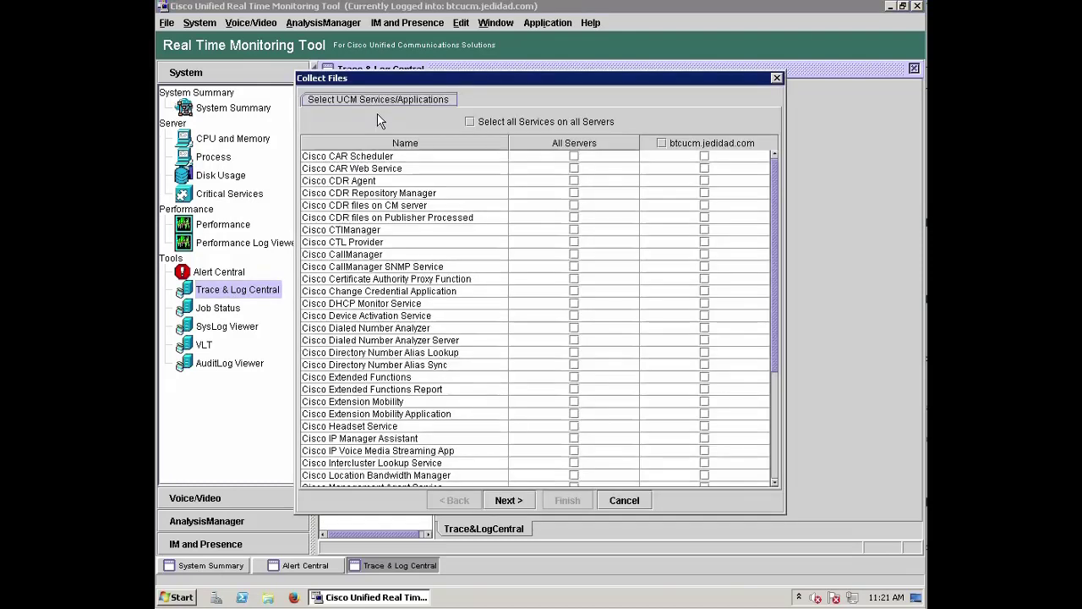
left_click(509, 501)
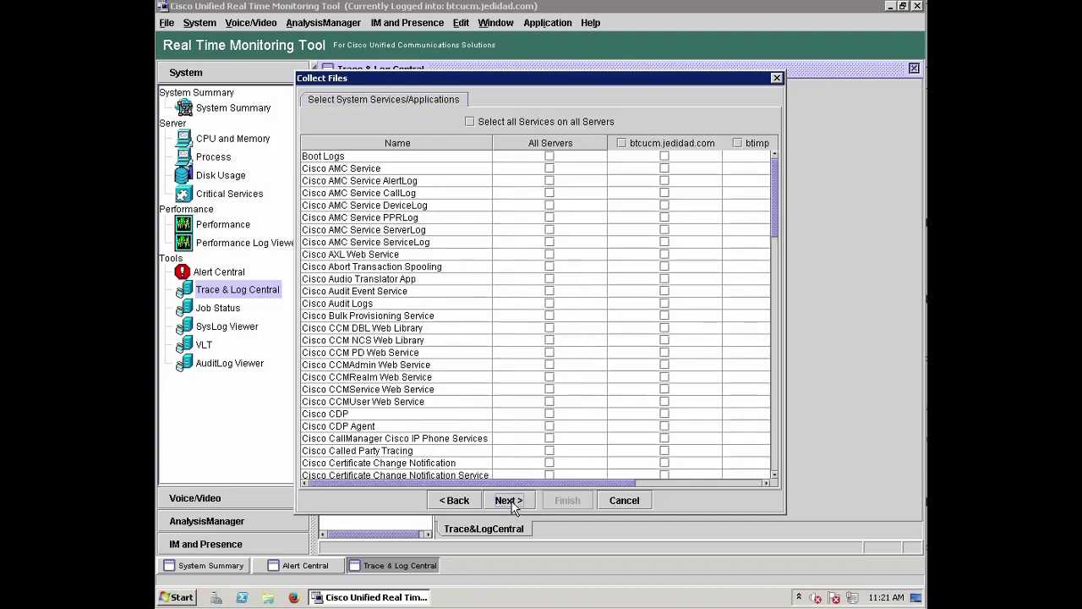
scroll(467, 363, "down", 4)
scroll(466, 364, "down", 20)
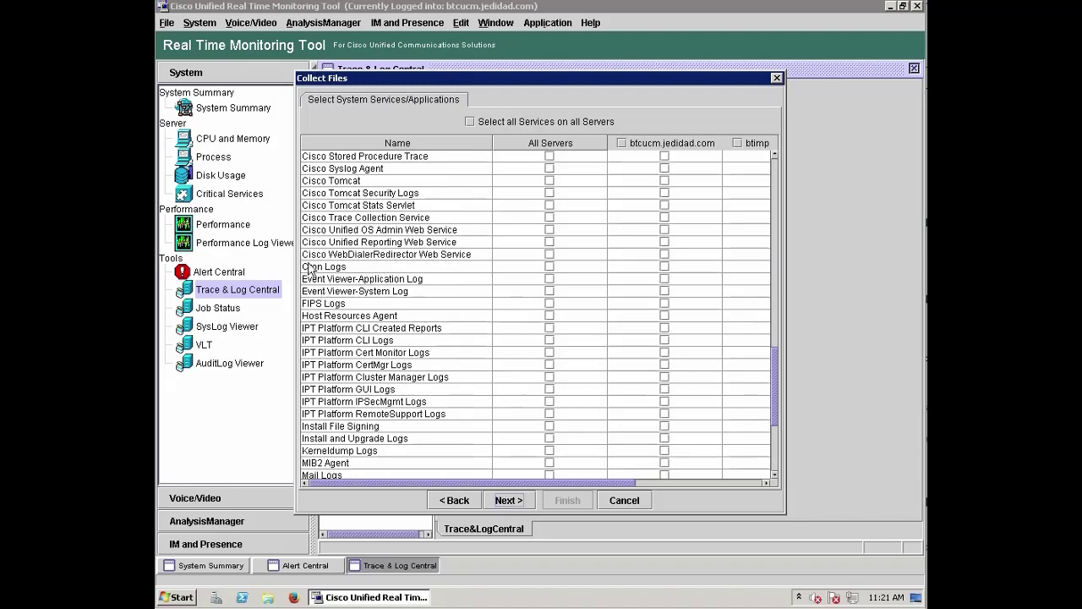
left_click(550, 280)
left_click(550, 292)
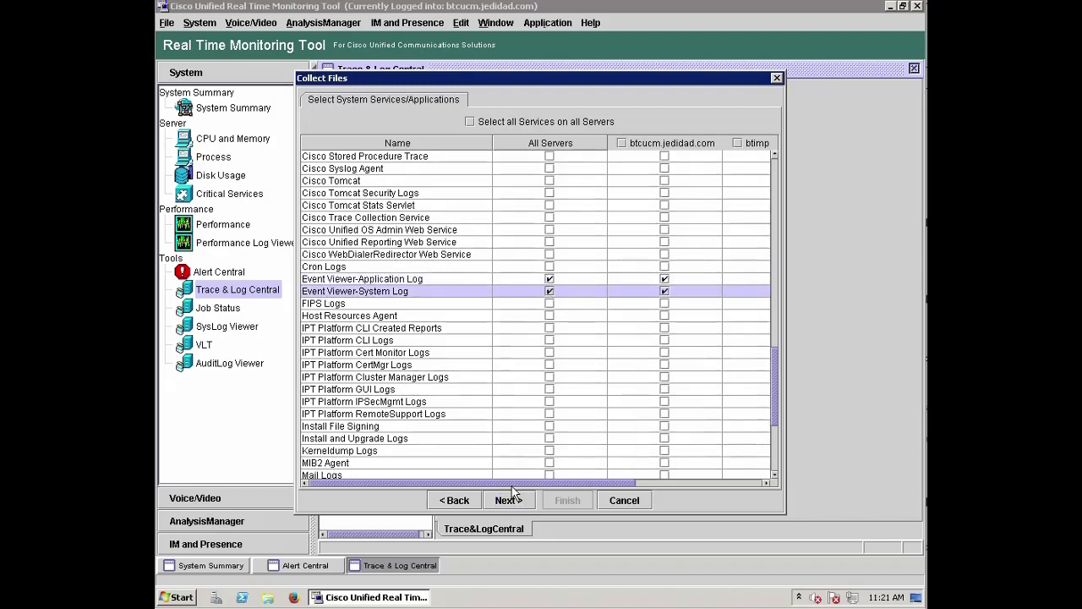
- Add Cisco XCP Connection Manager logs from all servers to the collection
left_click(508, 500)
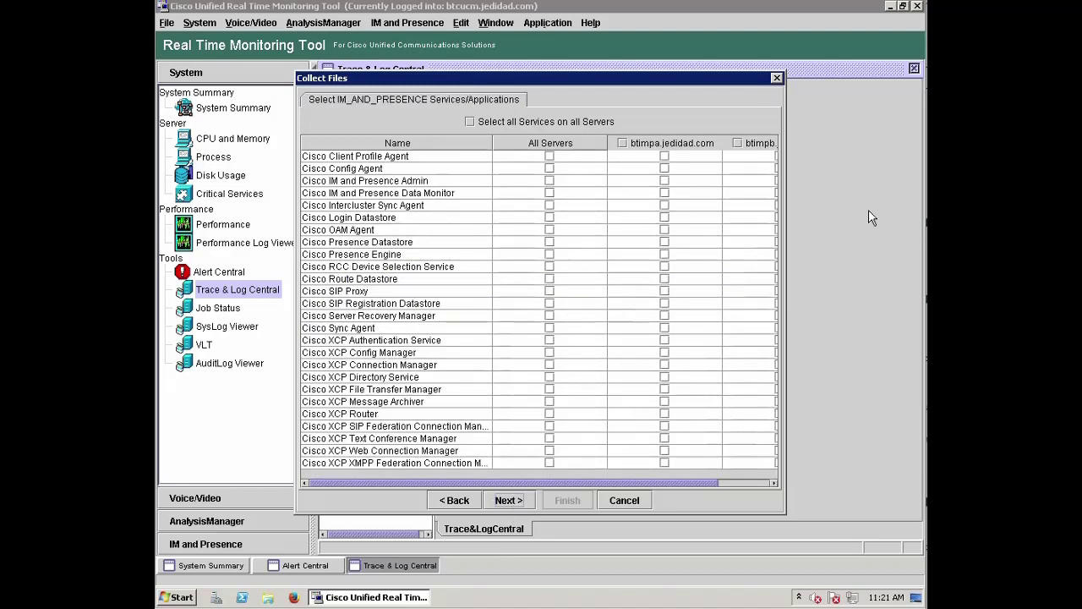
left_click(549, 364)
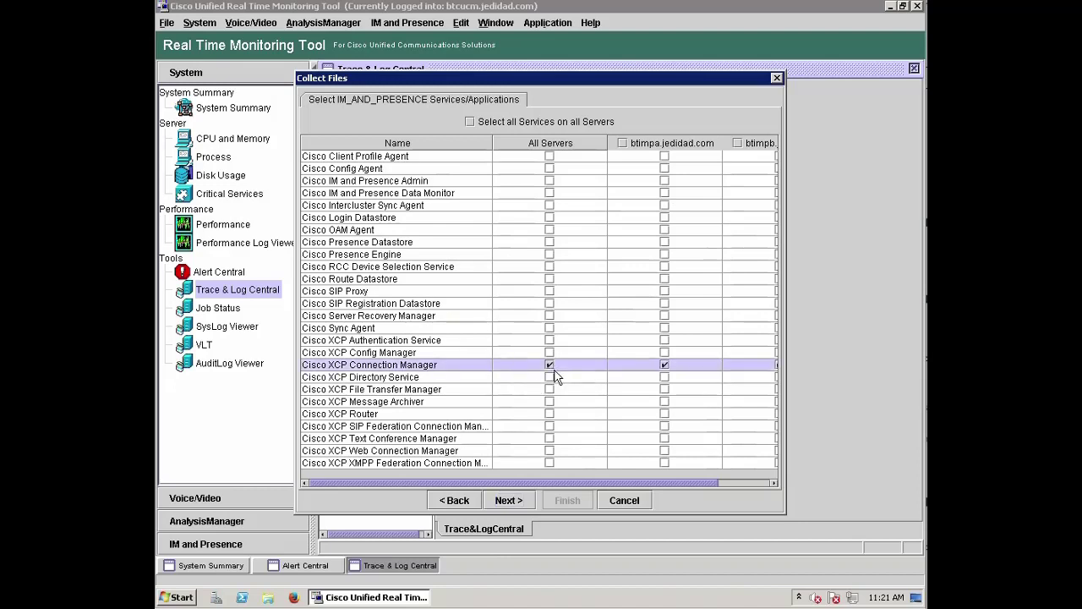
left_click(512, 501)
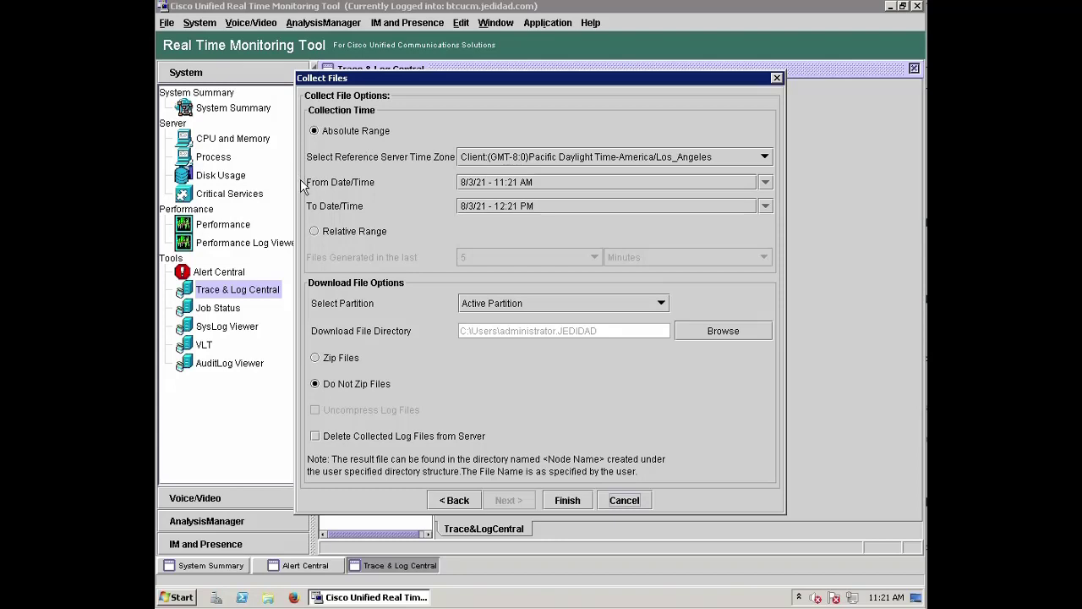
- Use a relative range collecting files generated in the last 10 minutes
left_click(314, 231)
left_click(515, 258)
left_click(495, 344)
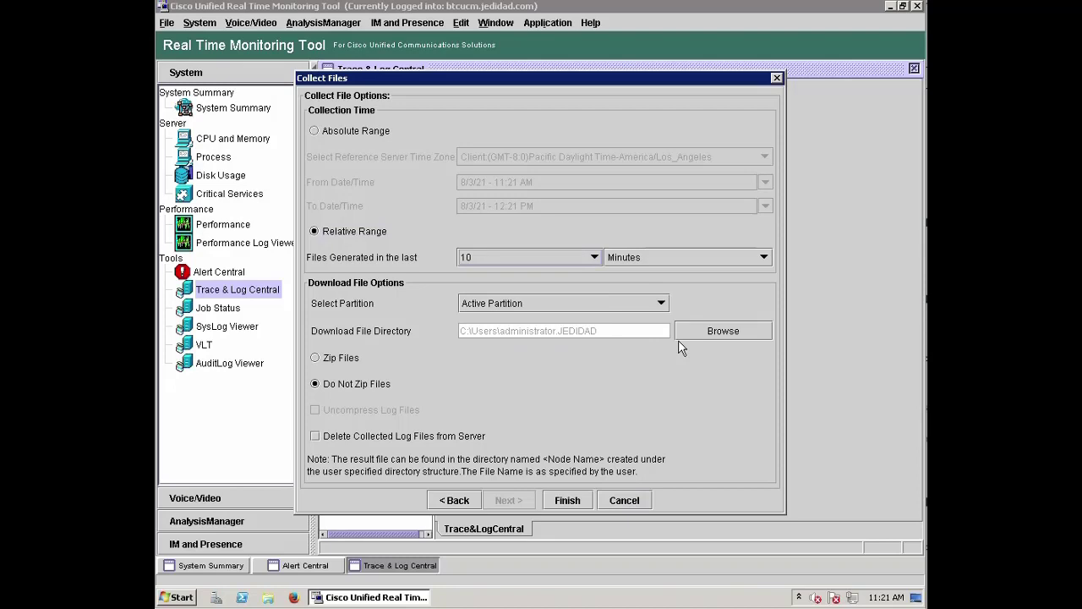